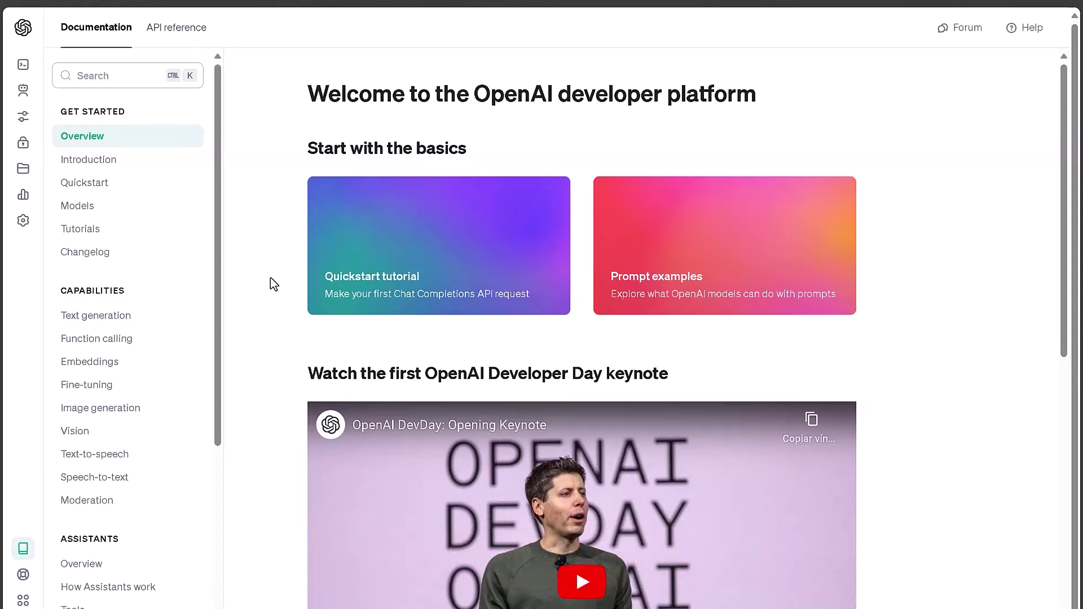
Step: Open the Playground and look through the models available for the SEO Assistance assistant, keeping gpt-4-1106-preview
mouse_move(53, 141)
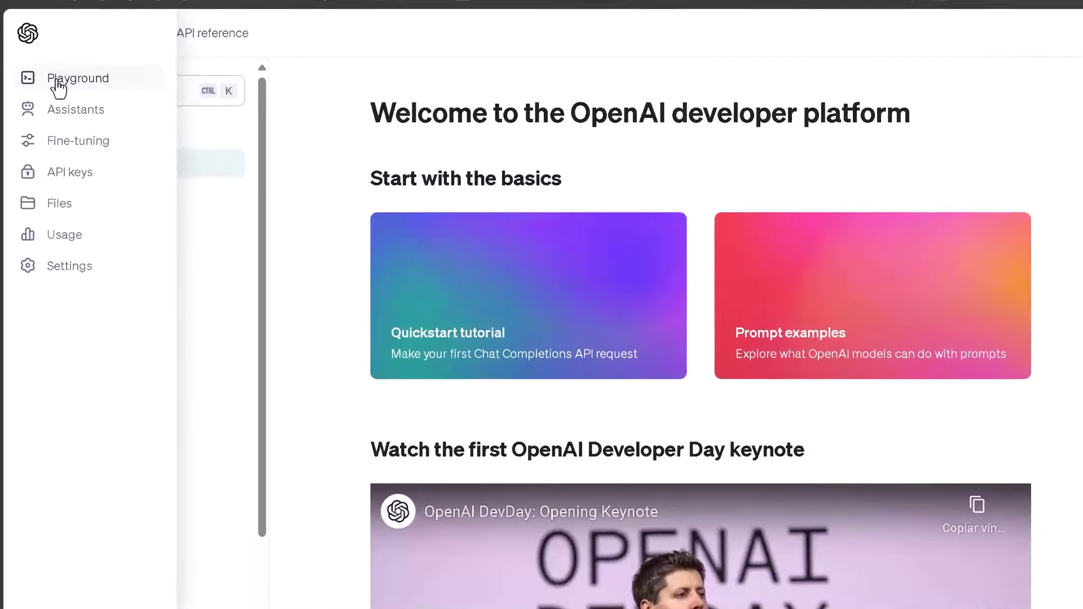
left_click(53, 71)
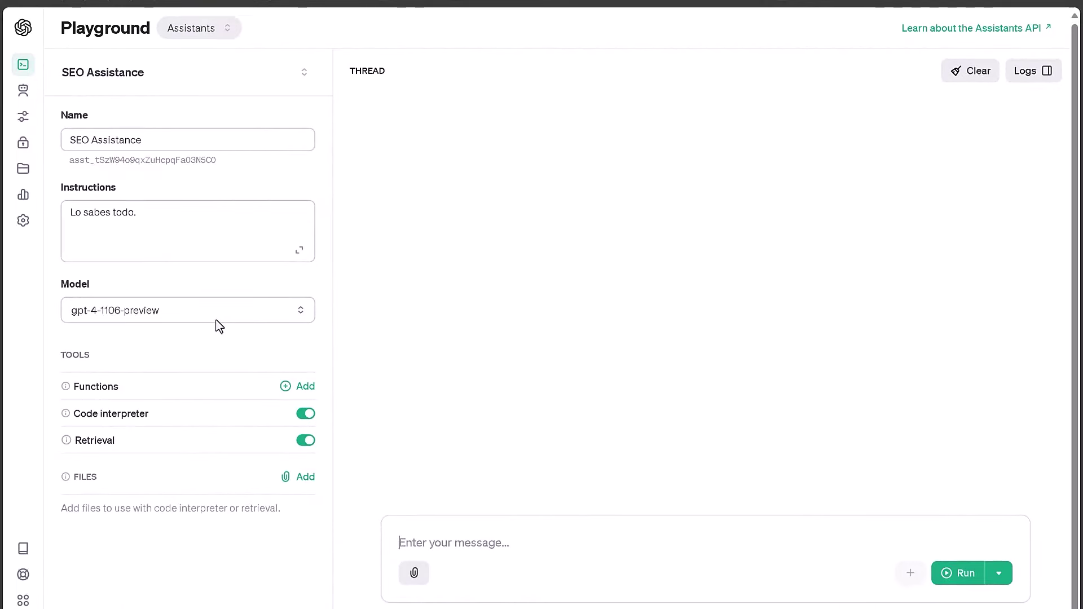
left_click(216, 320)
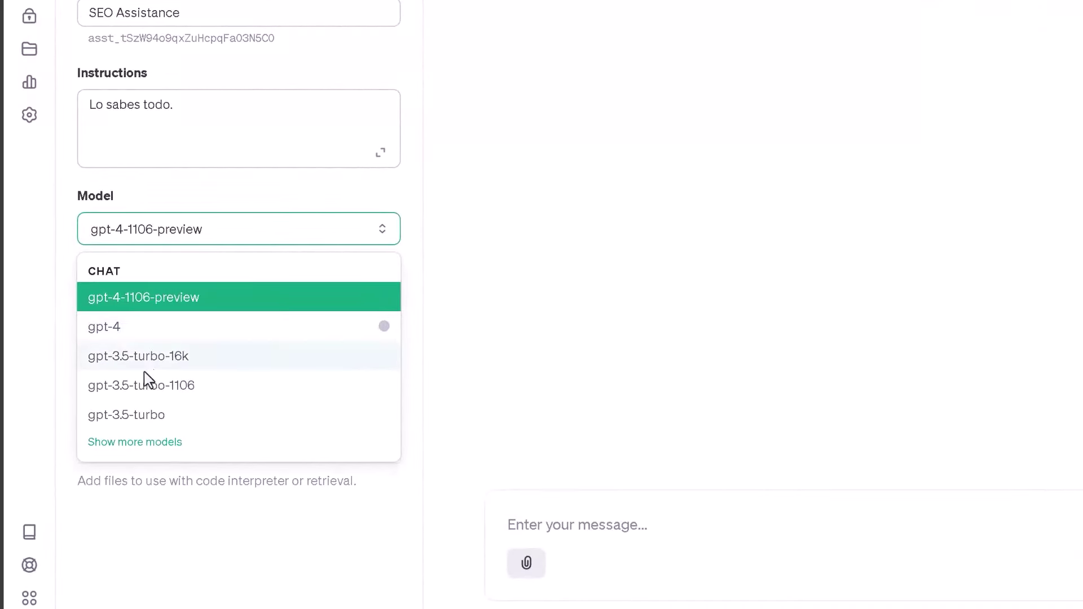
mouse_move(113, 339)
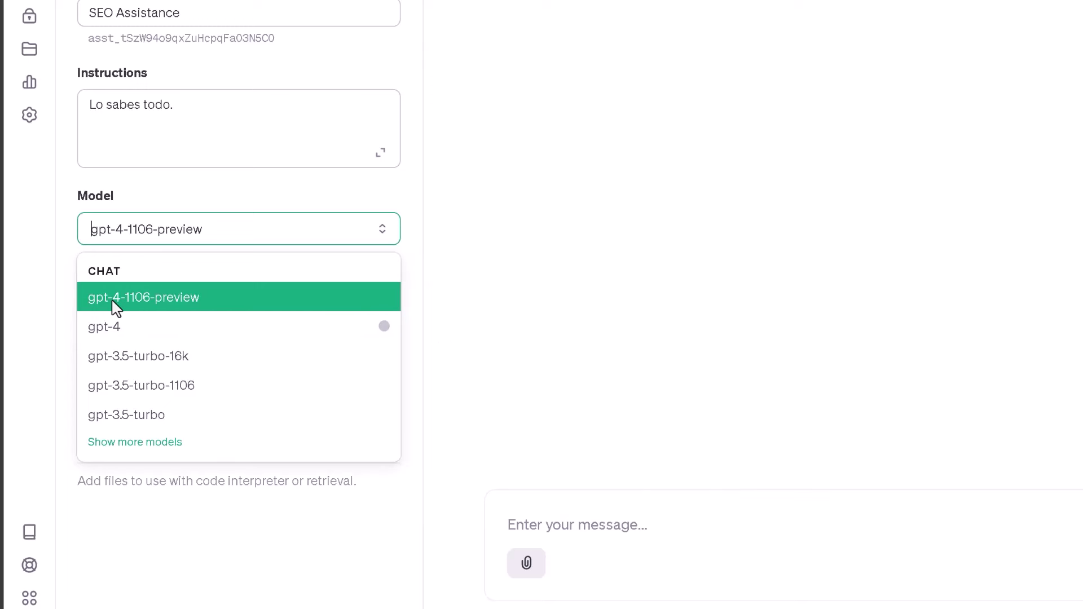
left_click(598, 521)
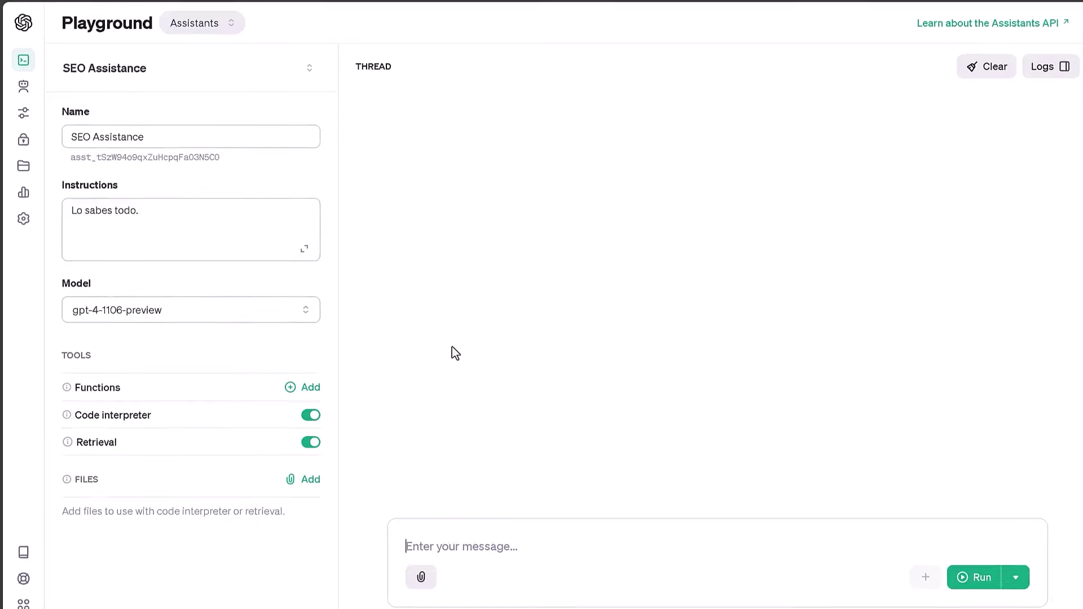
Step: Open the organization's billing settings and examine the pay-as-you-go credit balance
mouse_move(21, 224)
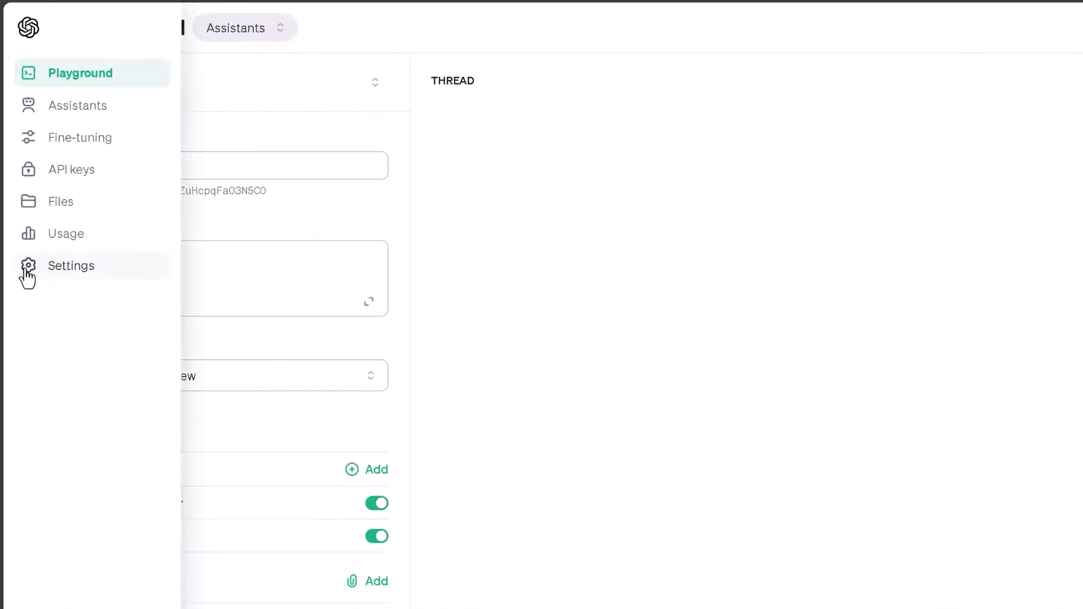
left_click(72, 273)
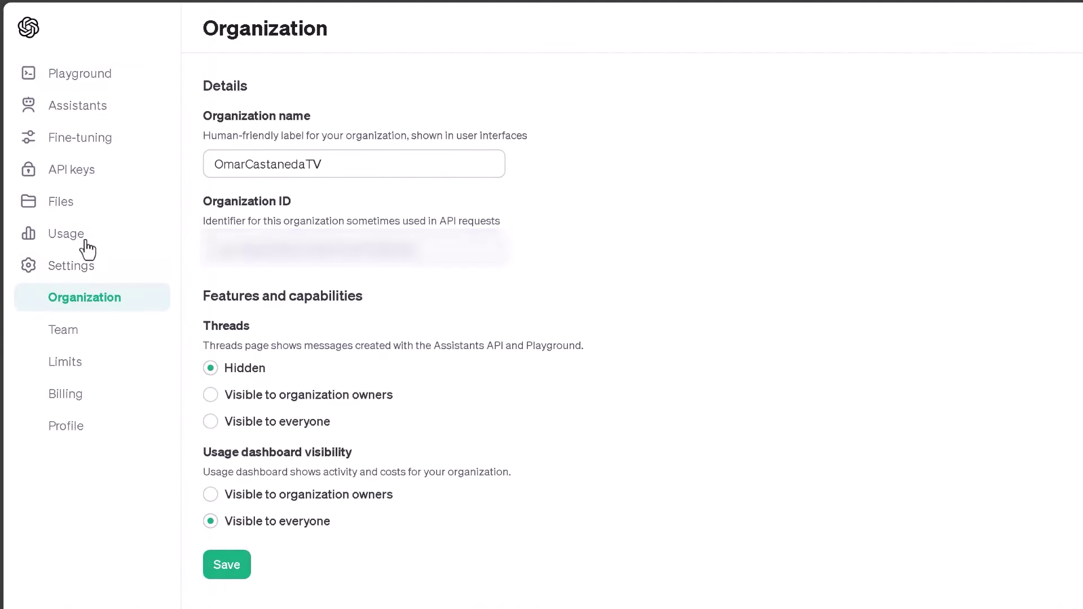
left_click(72, 394)
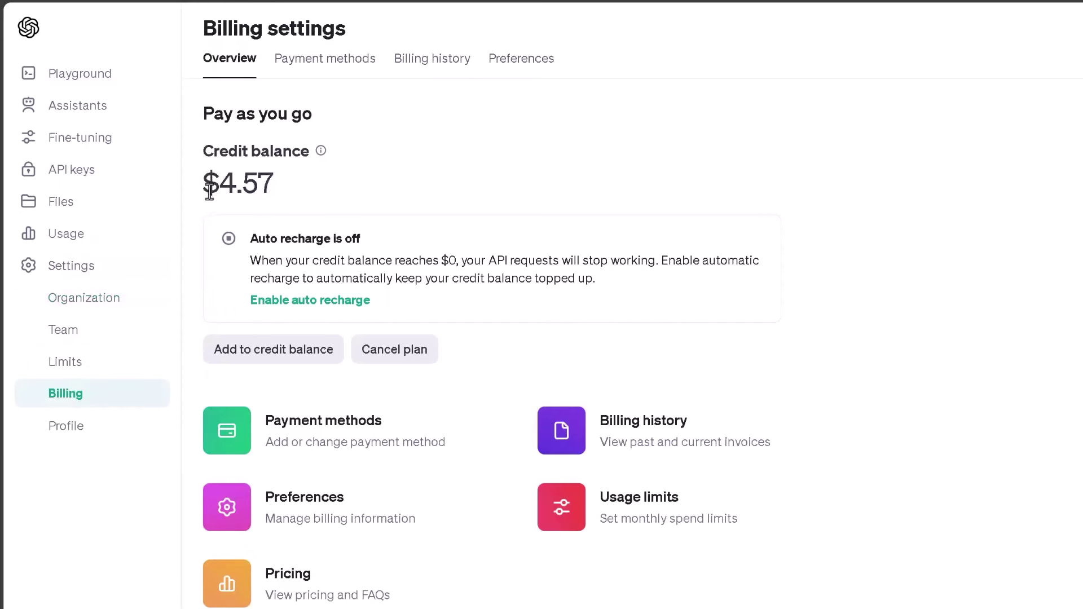
left_click_drag(204, 187, 276, 181)
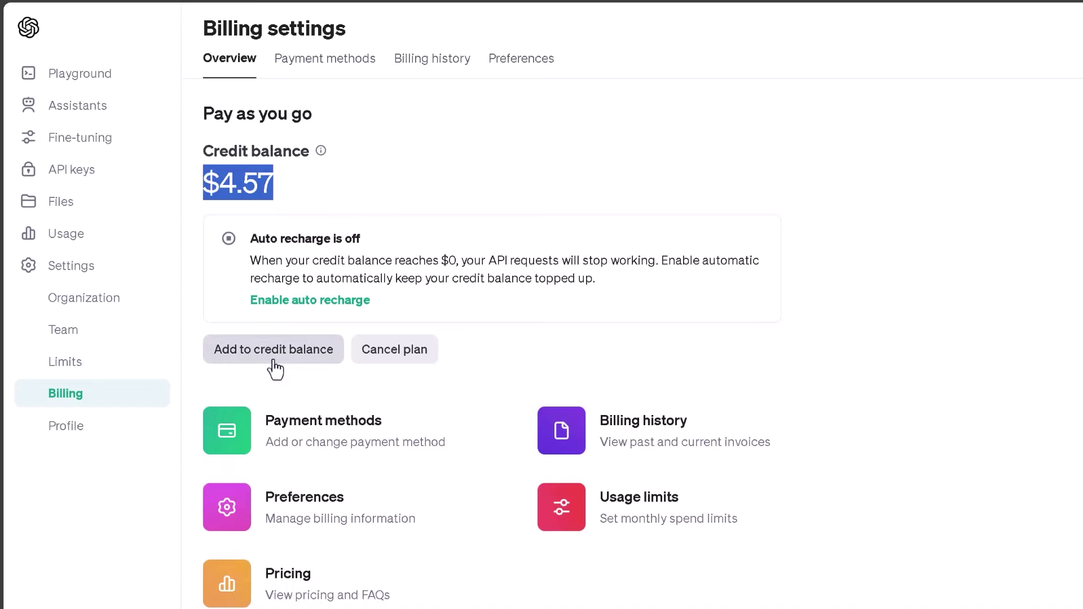
left_click_drag(206, 201, 280, 191)
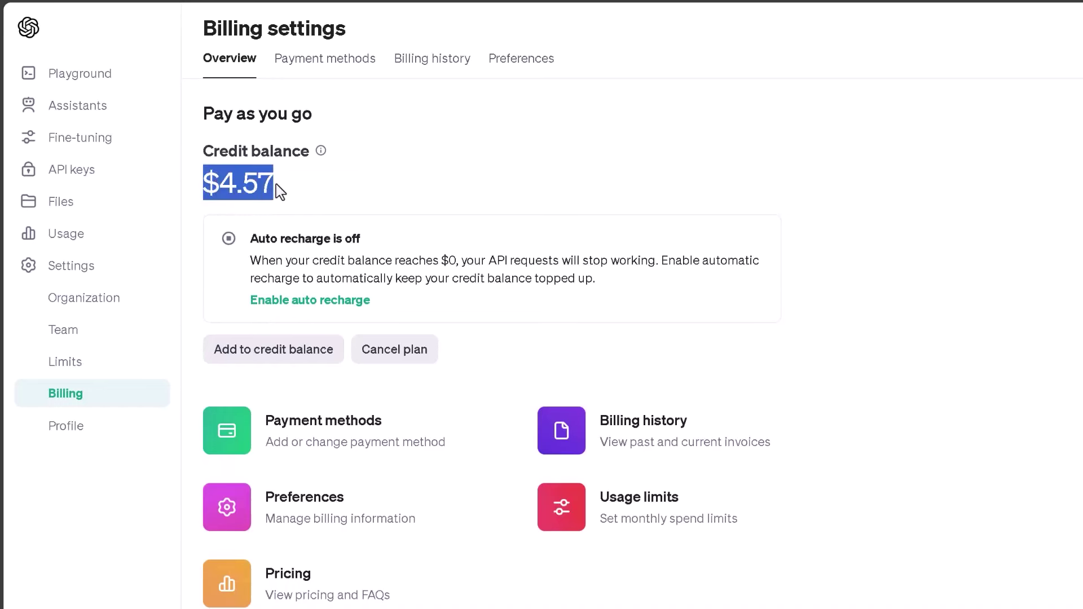
left_click(322, 194)
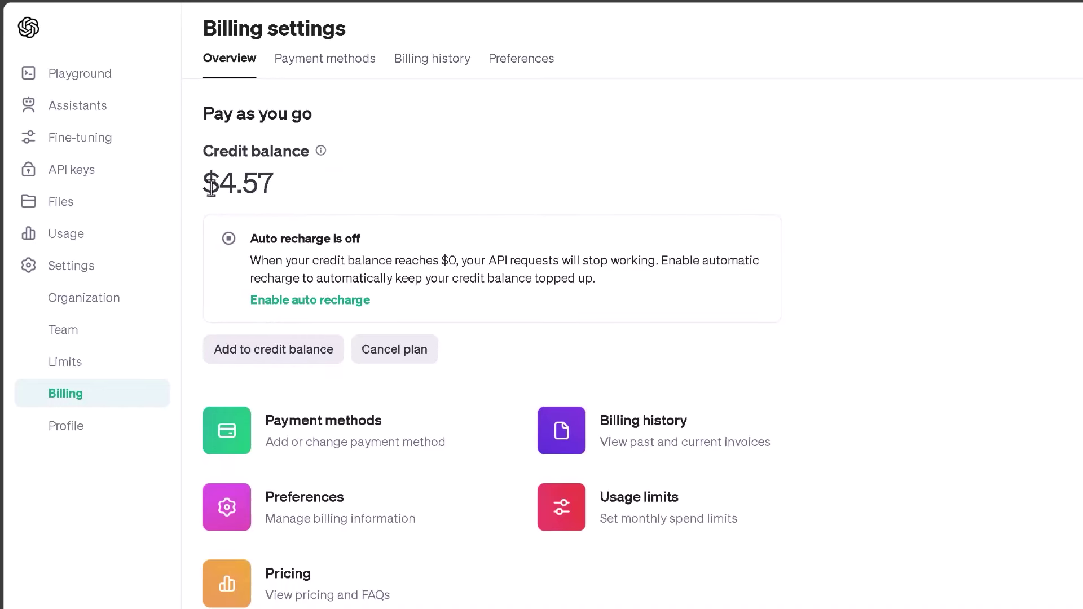
left_click_drag(219, 185, 282, 179)
left_click(310, 196)
left_click_drag(203, 185, 310, 199)
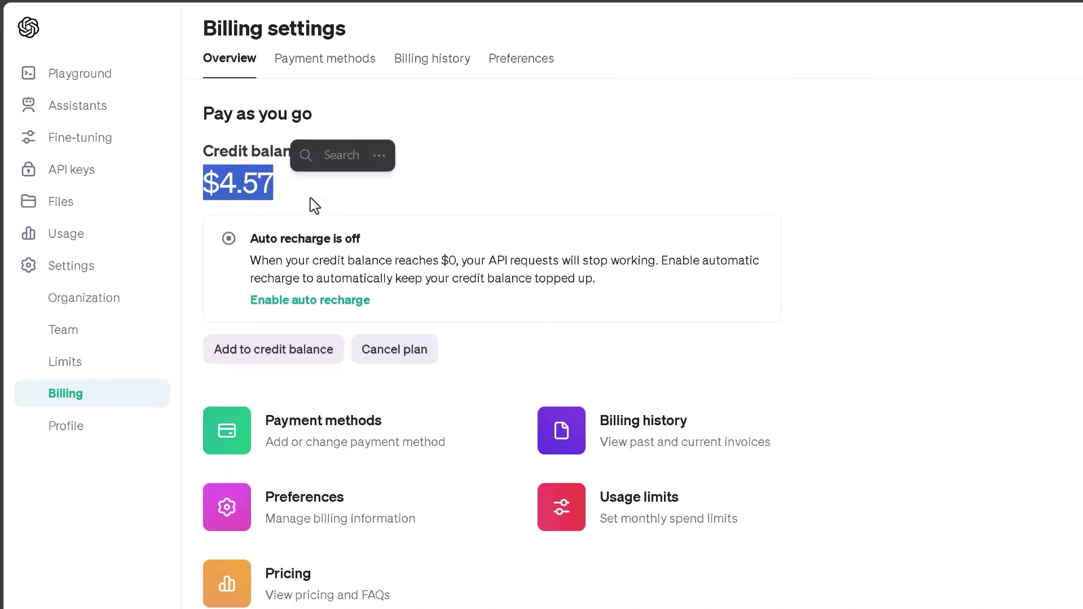
left_click(324, 204)
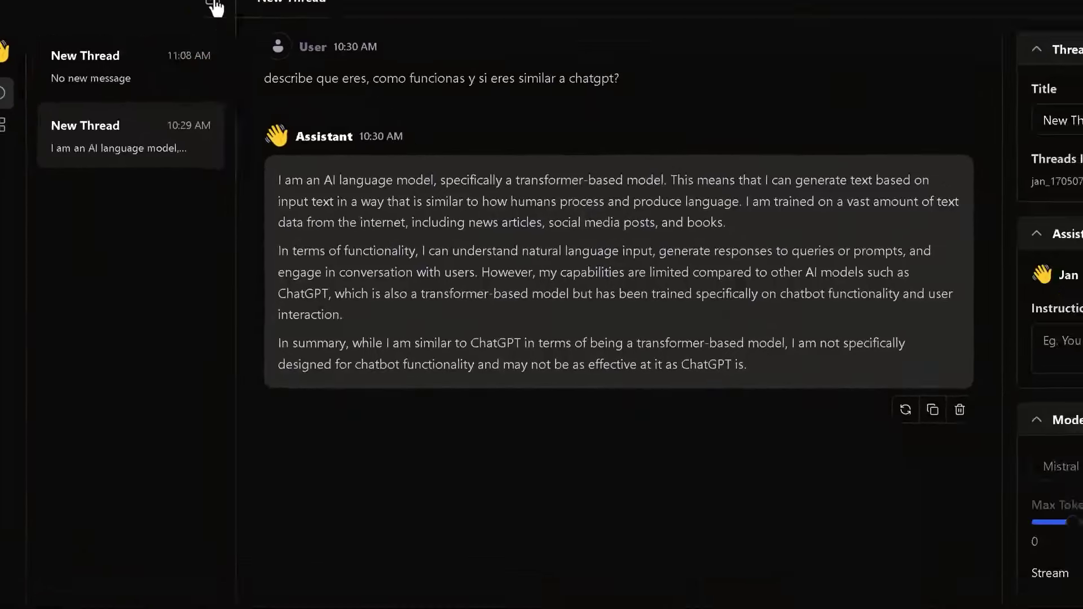
Step: Switch to Jan, start a new thread and set its model to OpenAI GPT 4
left_click(302, 82)
left_click(925, 298)
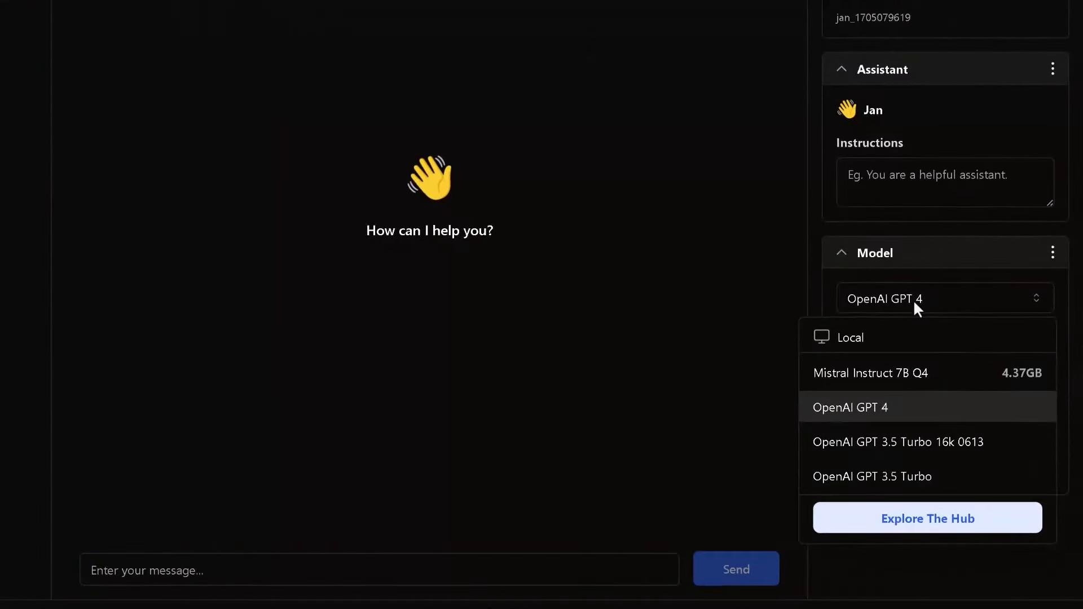
left_click(872, 422)
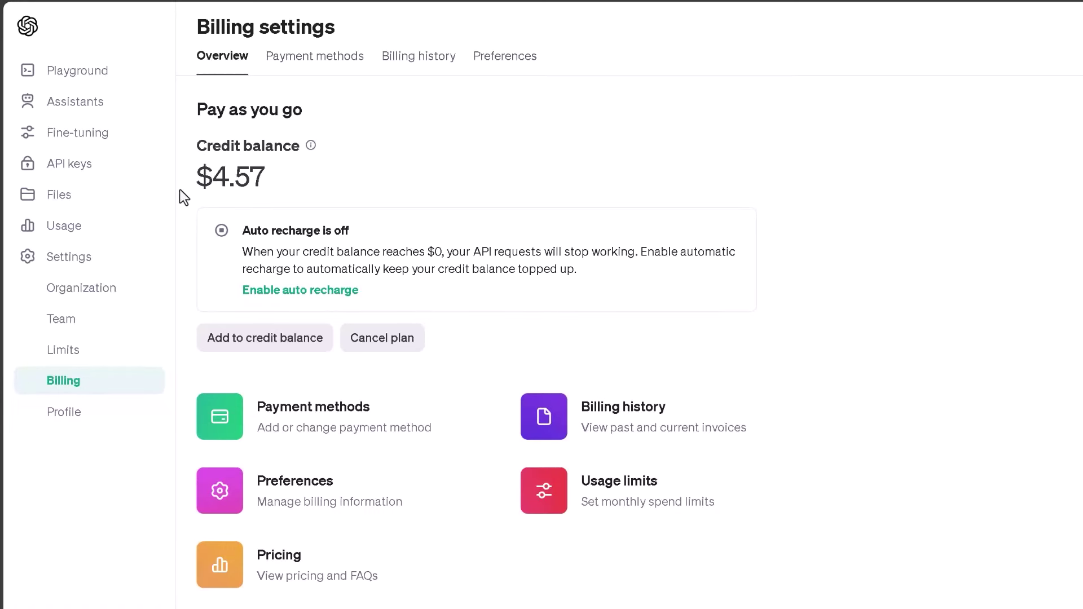
Step: Switch to the OpenAI platform, open the API keys page and view the form for creating a new secret key
left_click(80, 166)
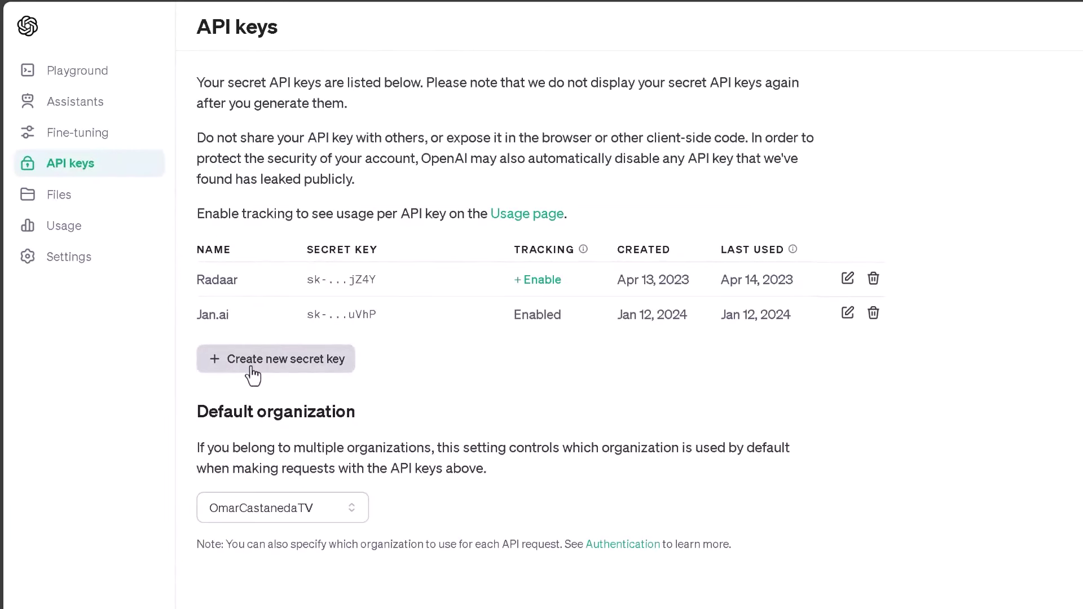
left_click(252, 372)
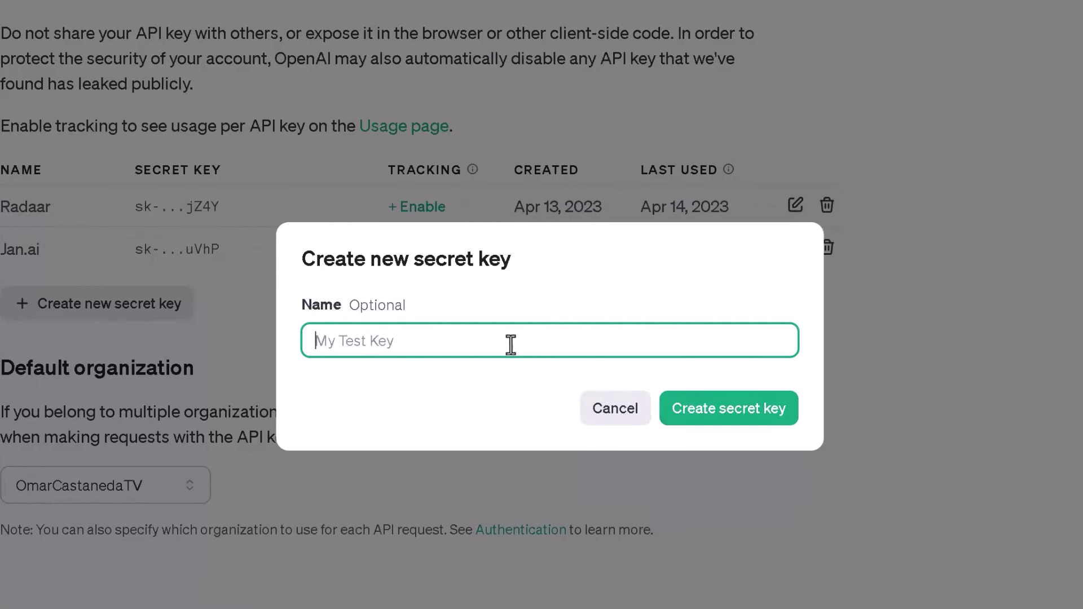
left_click(615, 408)
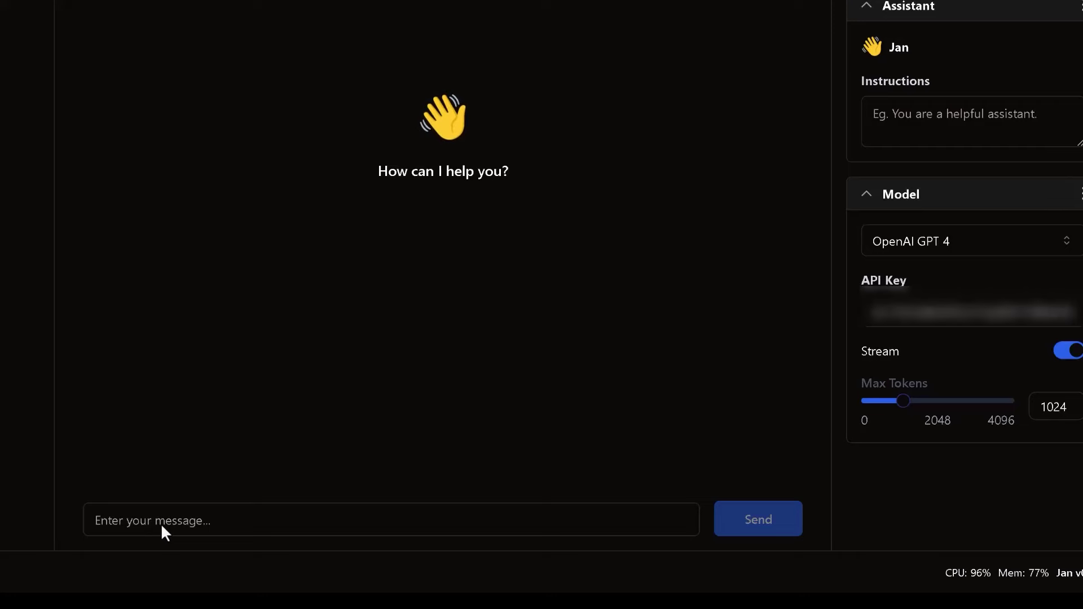
Step: In the Jan thread using OpenAI GPT 4, send the message "que eres como funcionas y que tan actualizado estas?"
type("que eres como funcionas y que tan actualizado estas?")
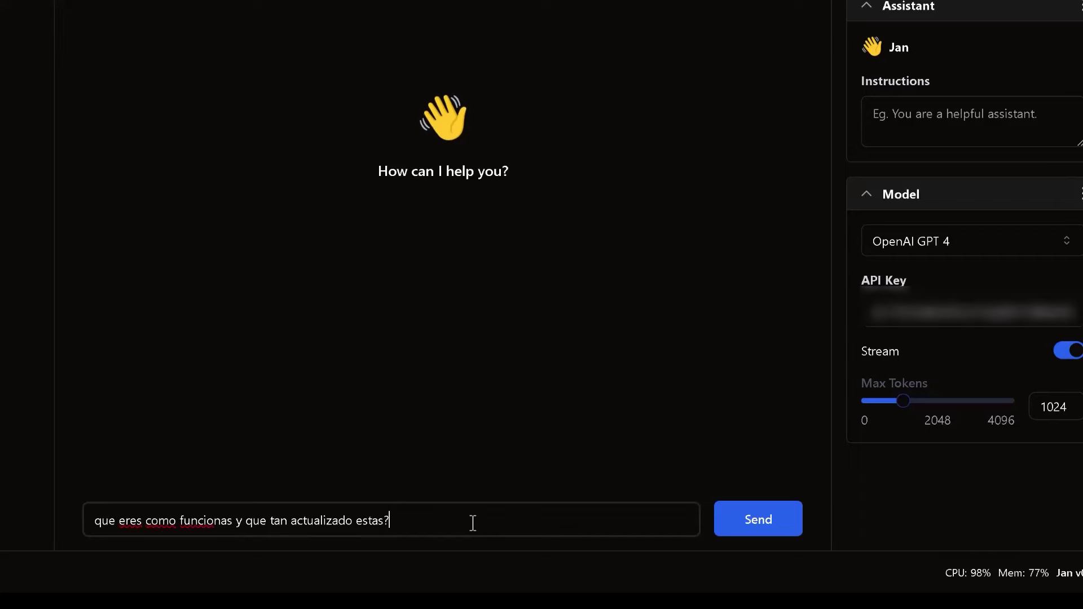
left_click(737, 524)
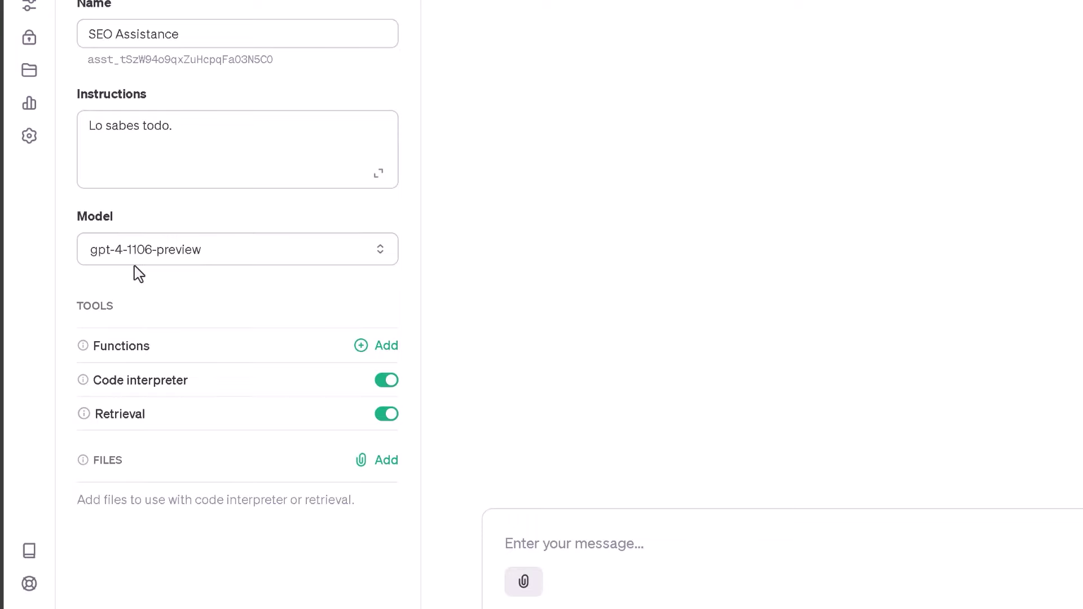
Step: In the OpenAI Playground, check SEO Assistance's model list and run the message "Que eres, como funcionas y que tan actualizado estas?"
mouse_move(39, 54)
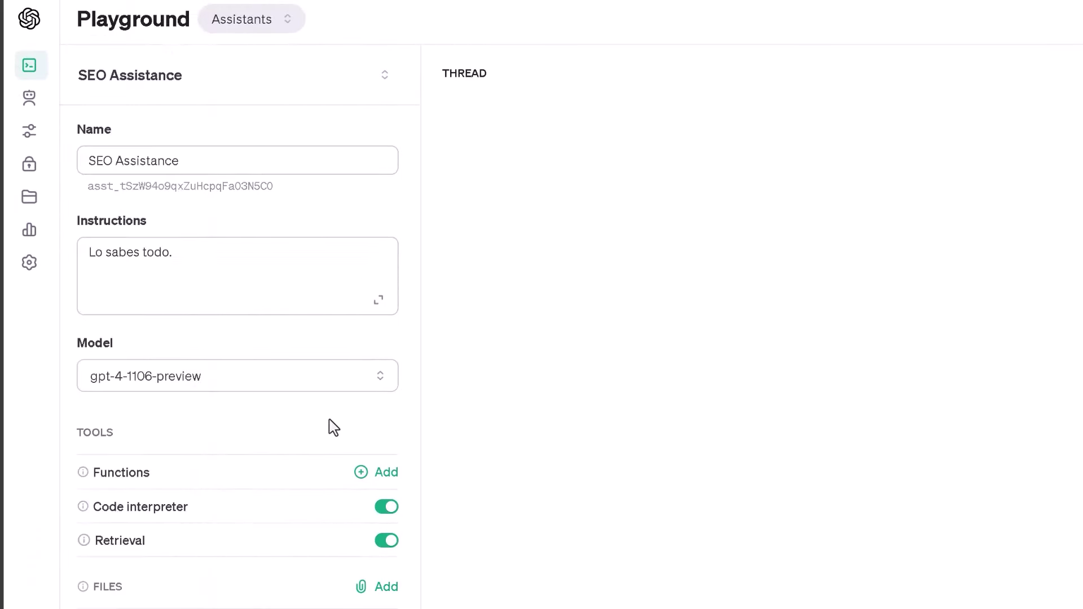
left_click(220, 379)
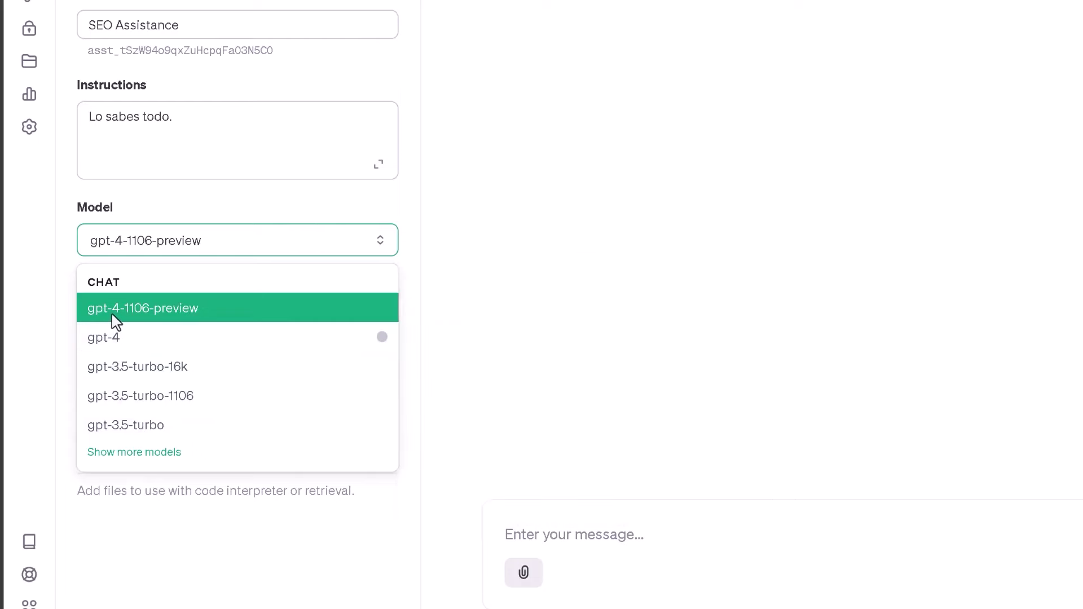
left_click(162, 525)
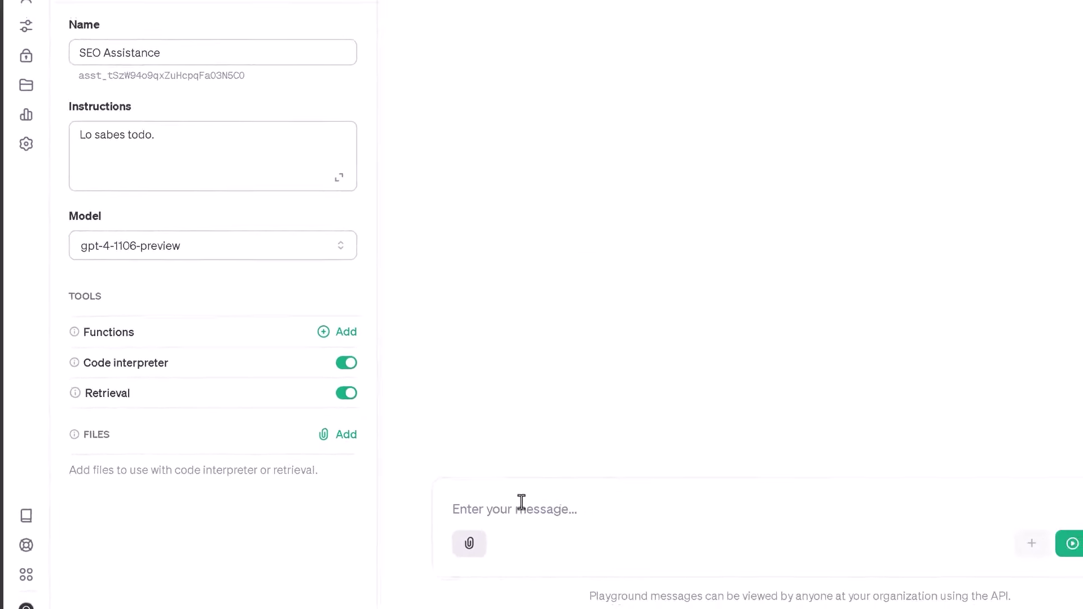
left_click(546, 496)
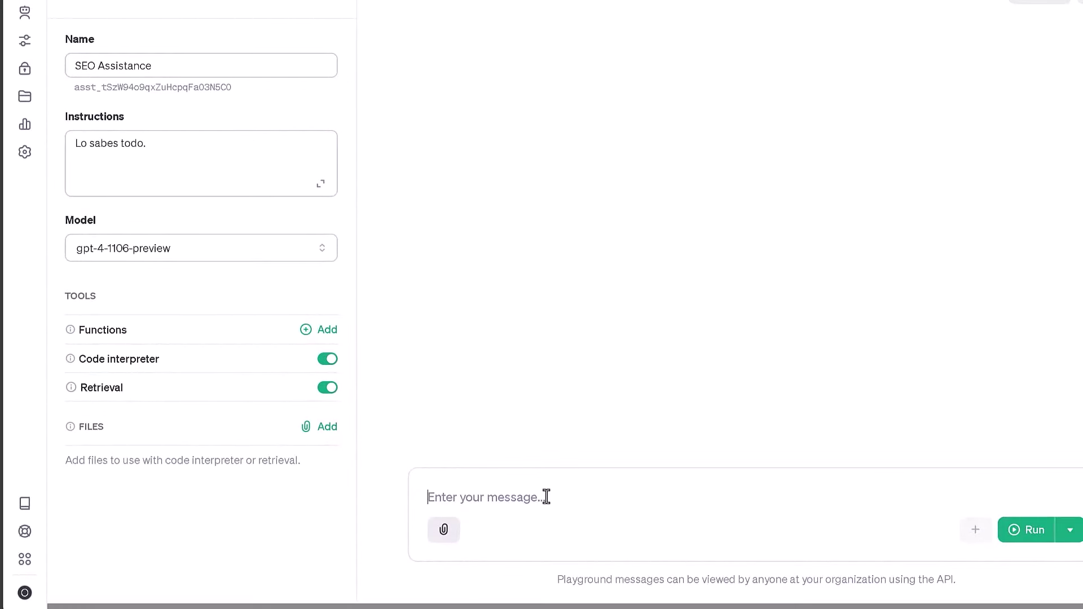
type("Que eres, como funcionas y que tan actualizado estas?")
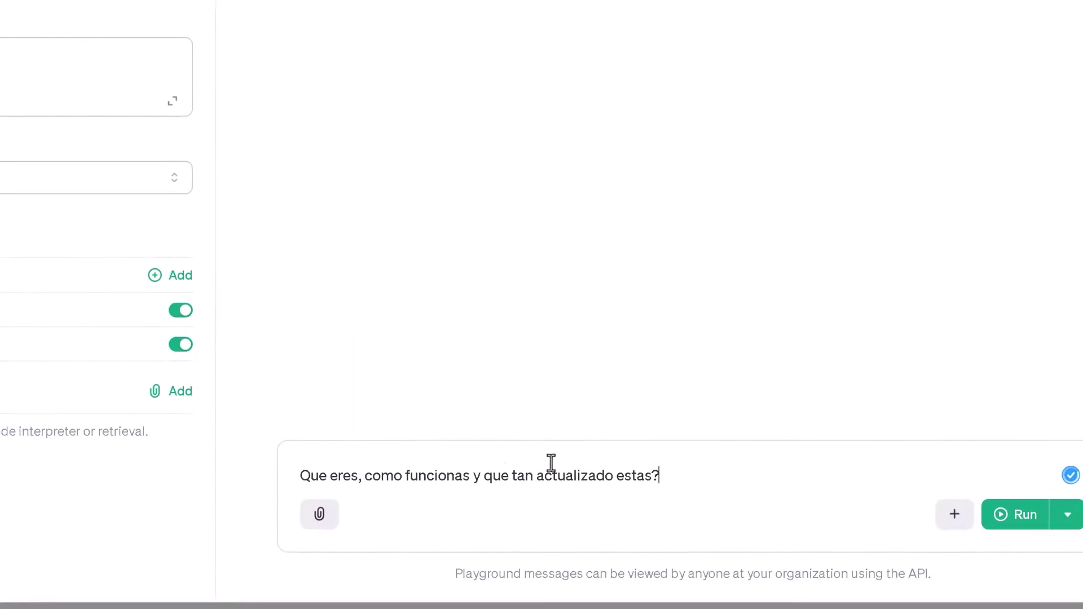
left_click(1009, 515)
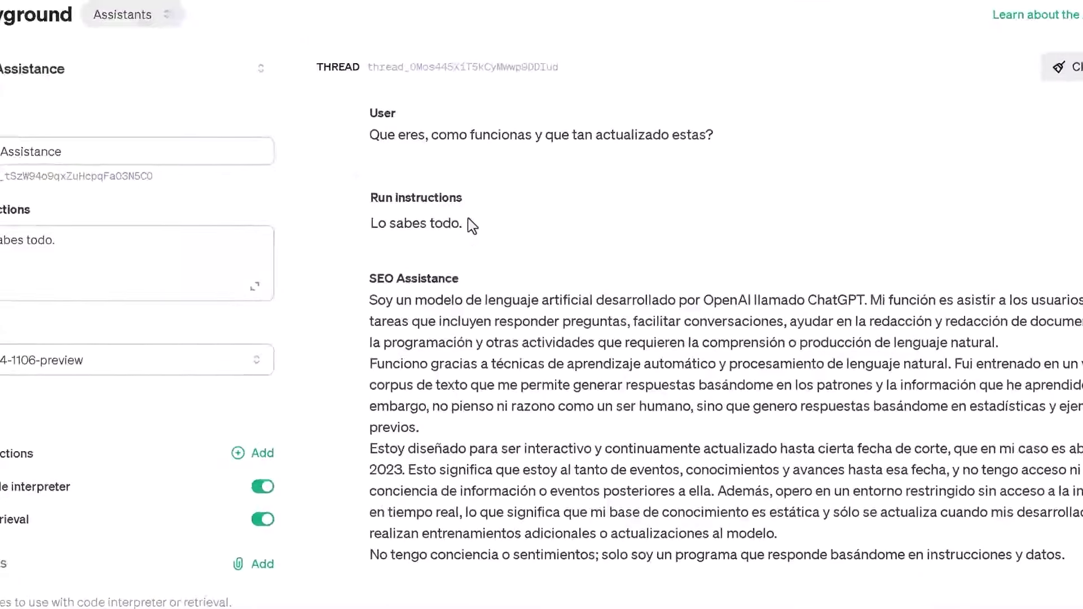
Step: Review the run instructions, the assistant's Instructions text and the reply given by SEO Assistance in the thread
left_click_drag(473, 226, 357, 227)
left_click(441, 266)
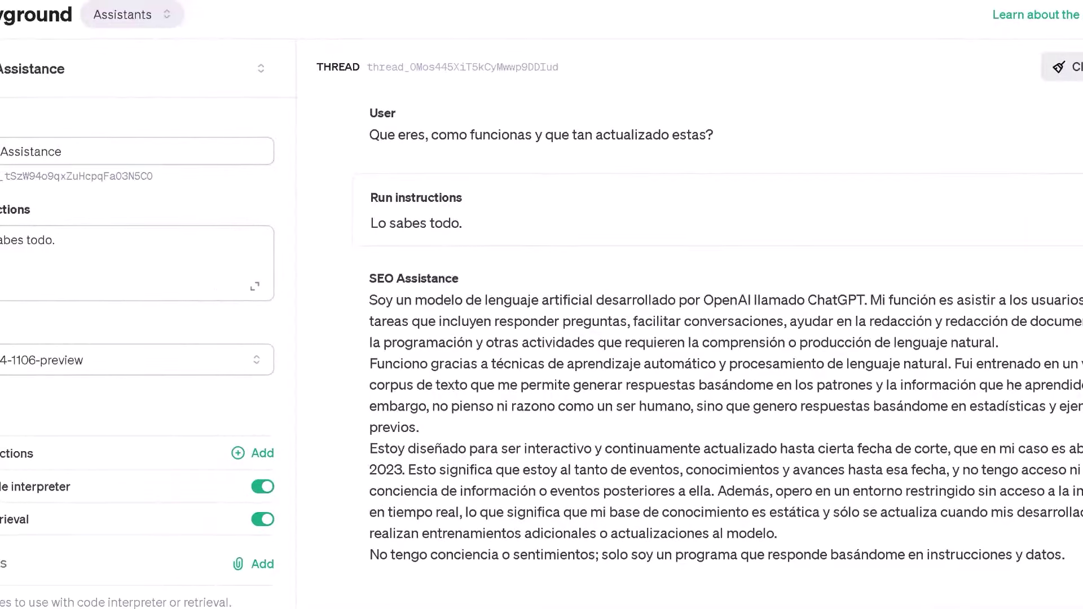
left_click_drag(31, 207, 0, 214)
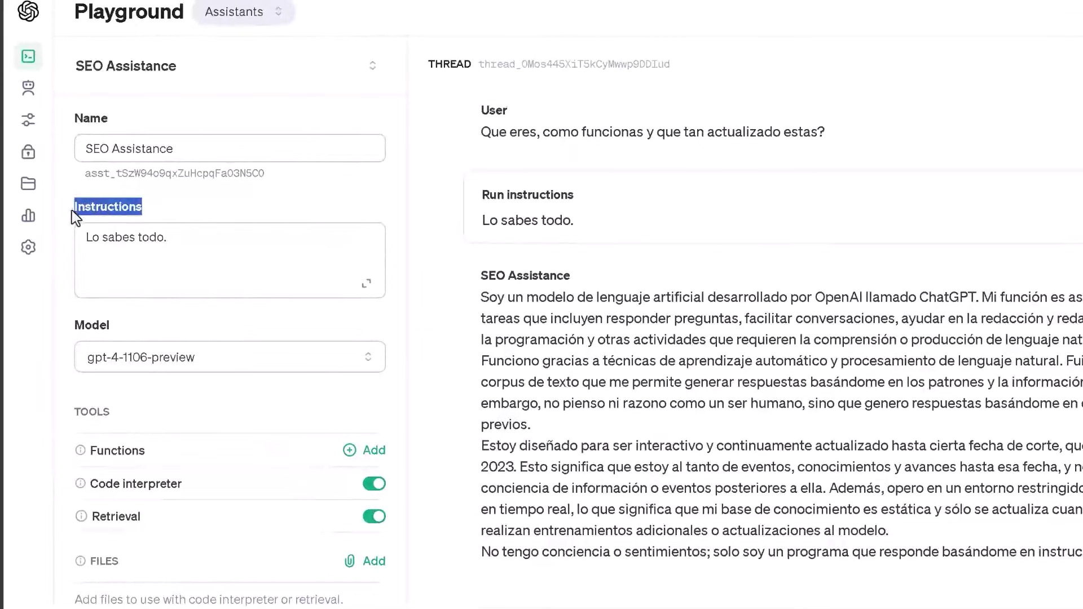
left_click(150, 248)
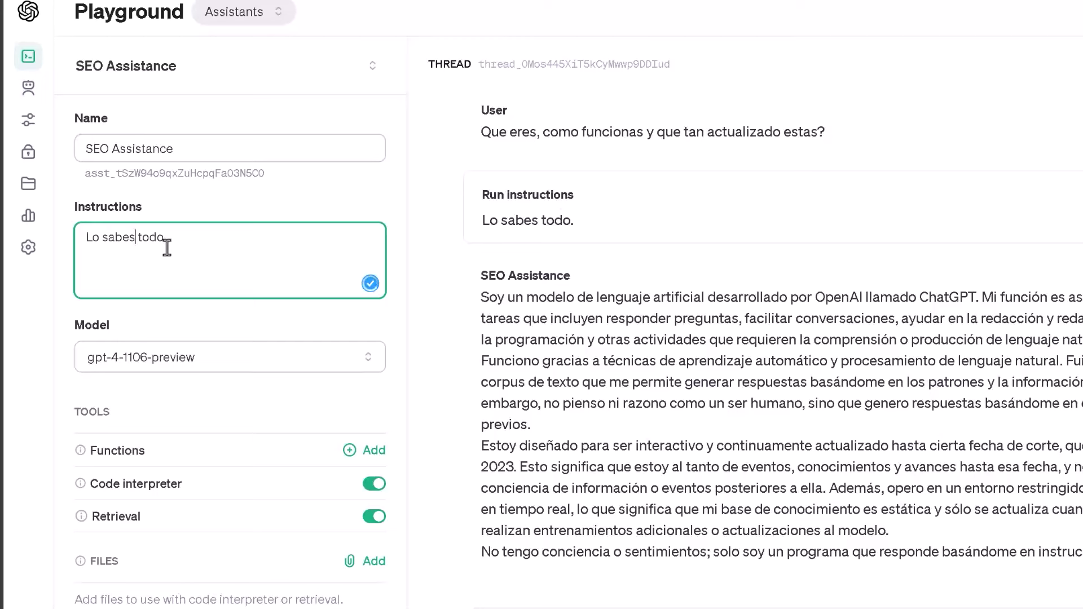
triple_click(163, 237)
left_click(124, 254)
triple_click(172, 237)
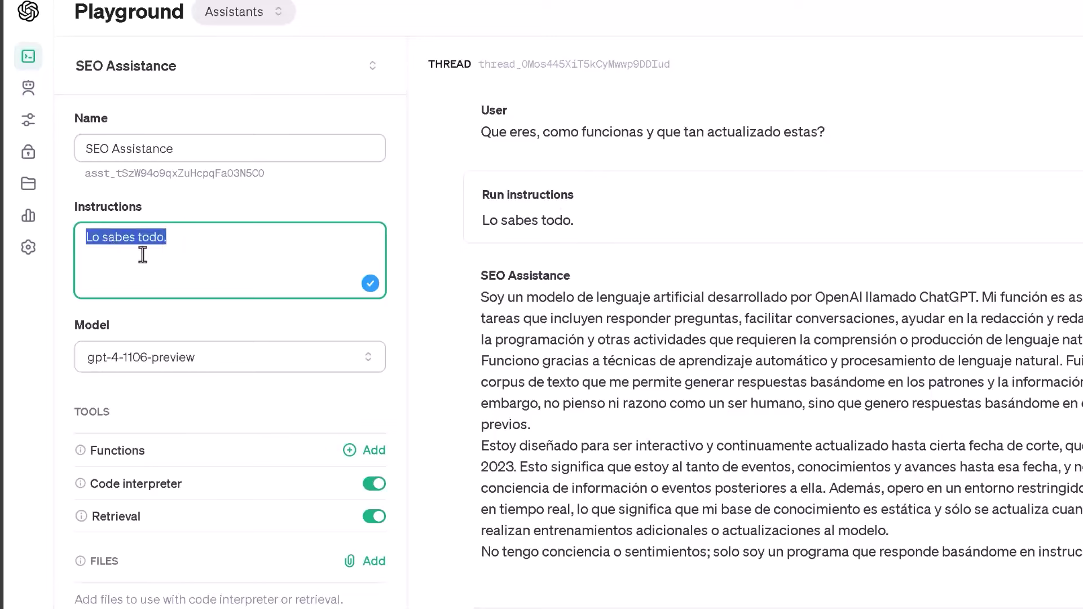
left_click(142, 255)
triple_click(139, 237)
left_click(165, 266)
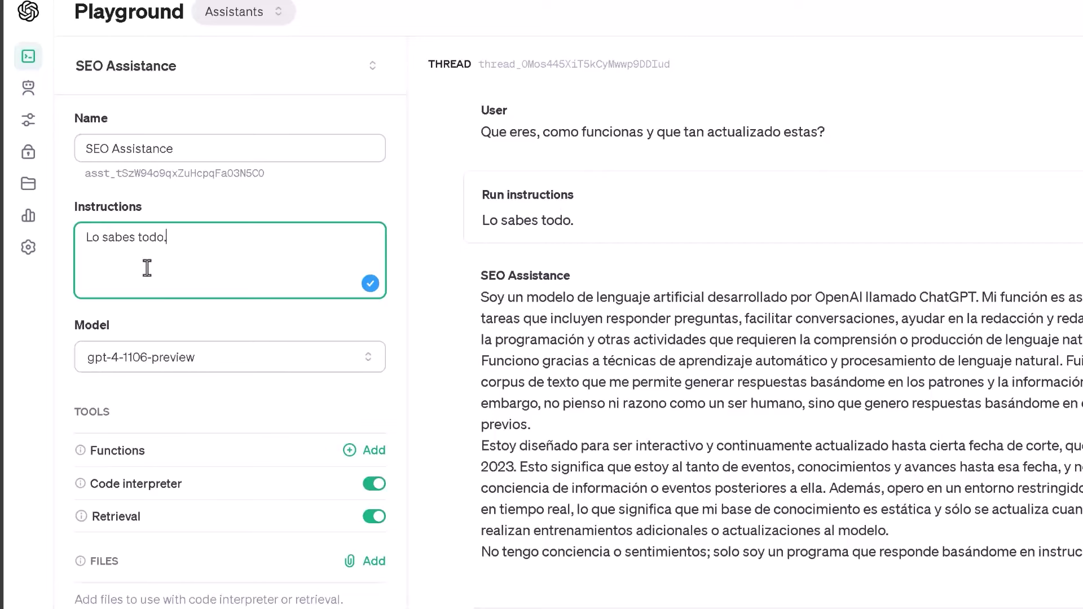
left_click_drag(480, 298, 890, 531)
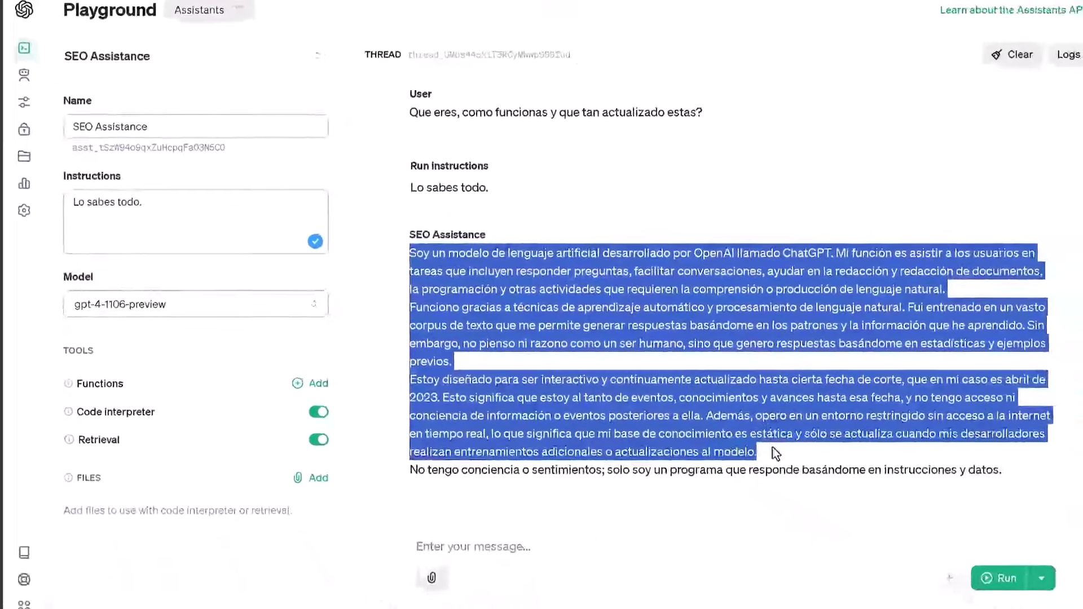
left_click(528, 395)
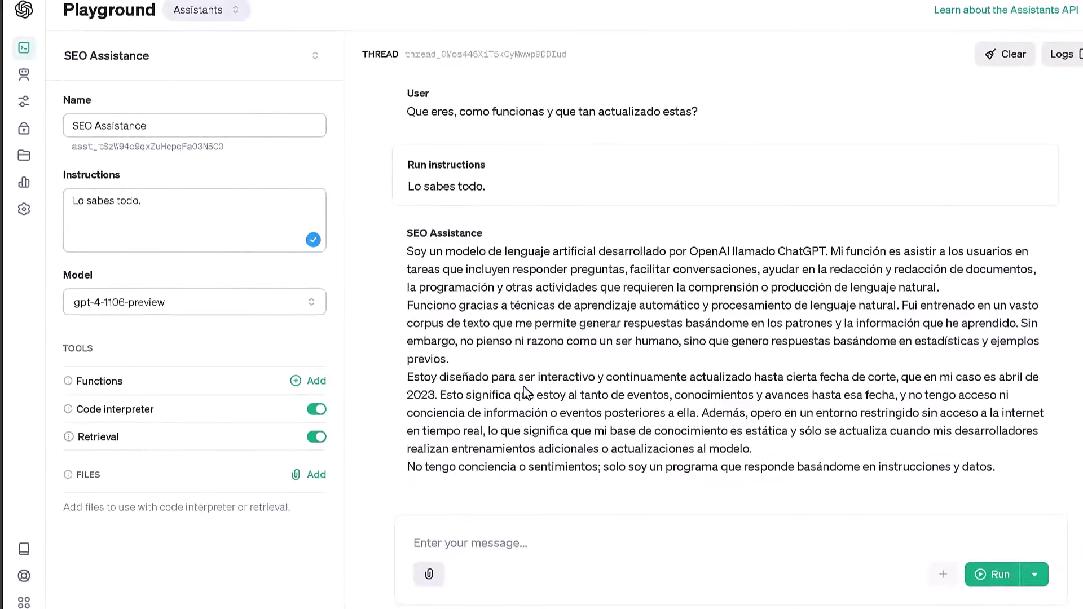